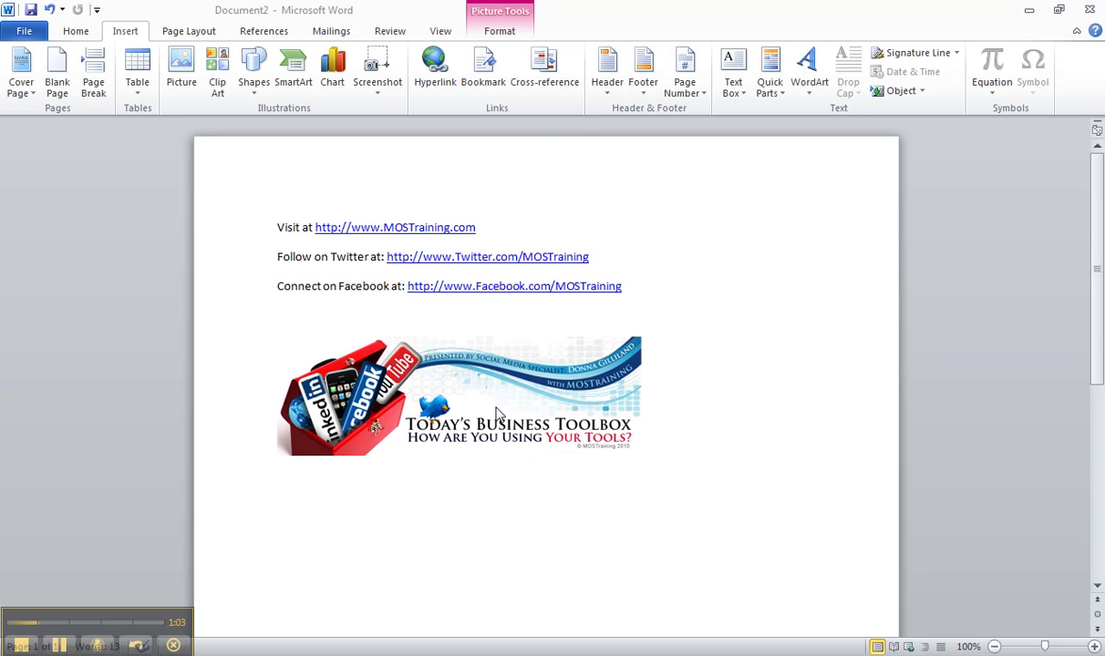
- Select the toolbox logo picture and choose Quick Parts > Save Selection to Quick Part Gallery
click(496, 409)
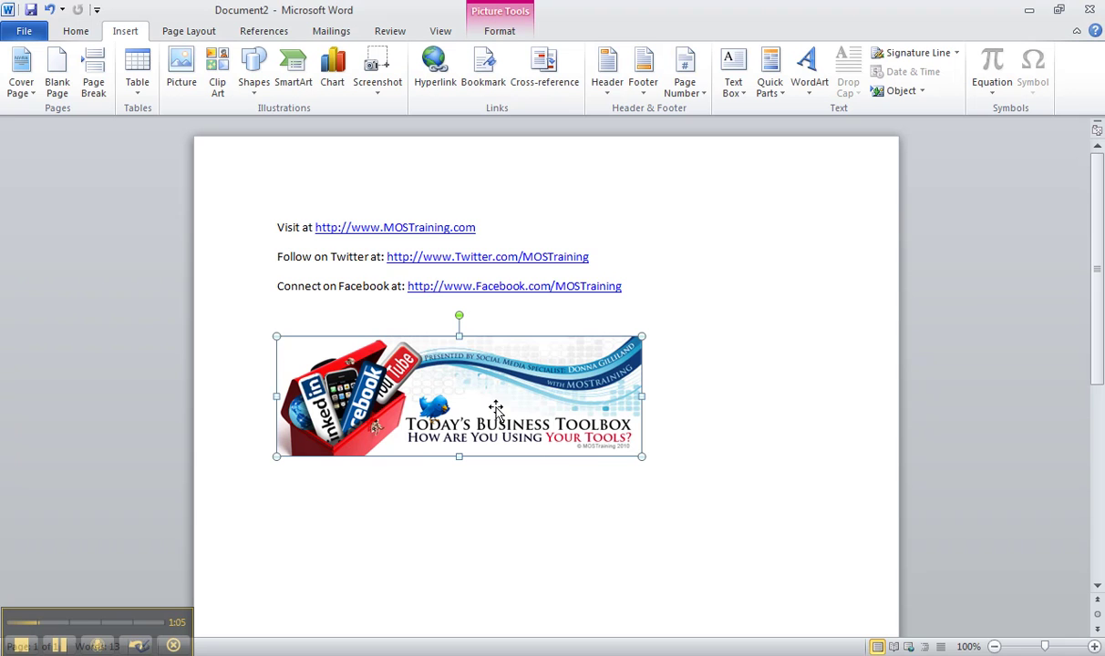
click(784, 100)
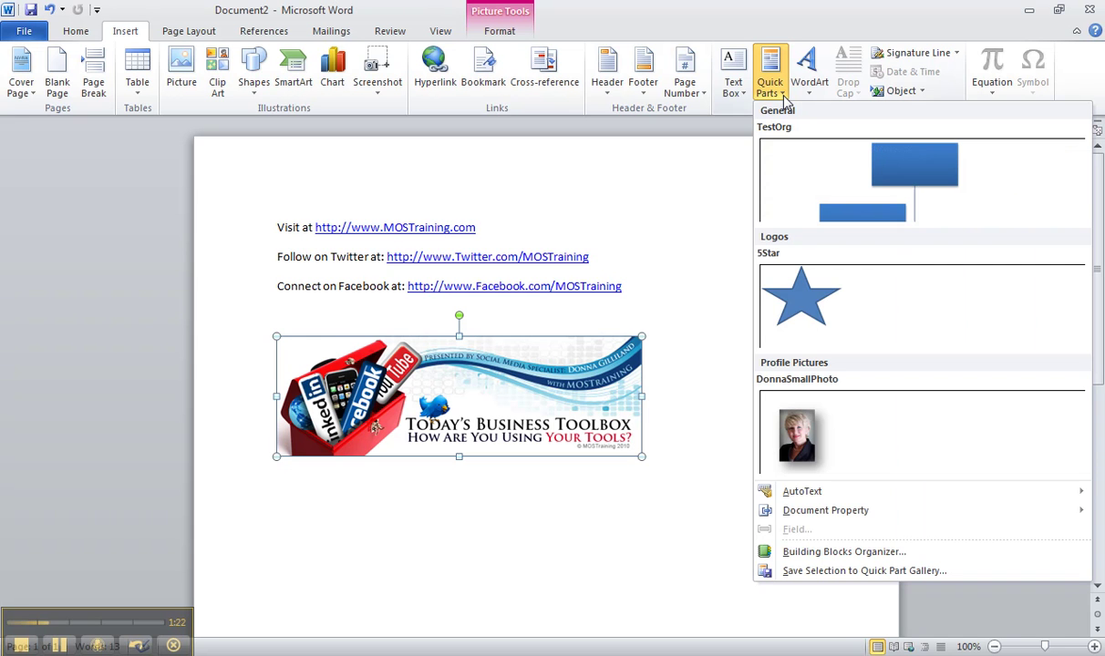
click(770, 573)
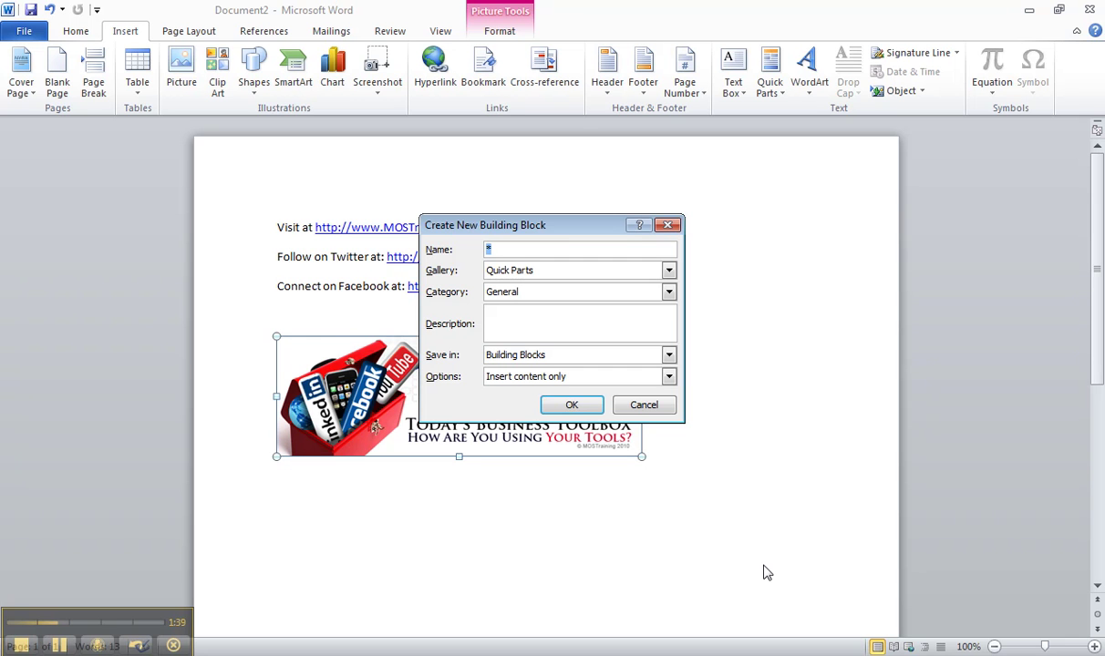
- Name the building block 'SocialToolbox' and set its gallery to AutoText
text(SOCia)
key(BackSpace)
key(BackSpace)
key(BackSpace)
key(BackSpace)
text(ocialToolbox)
click(636, 268)
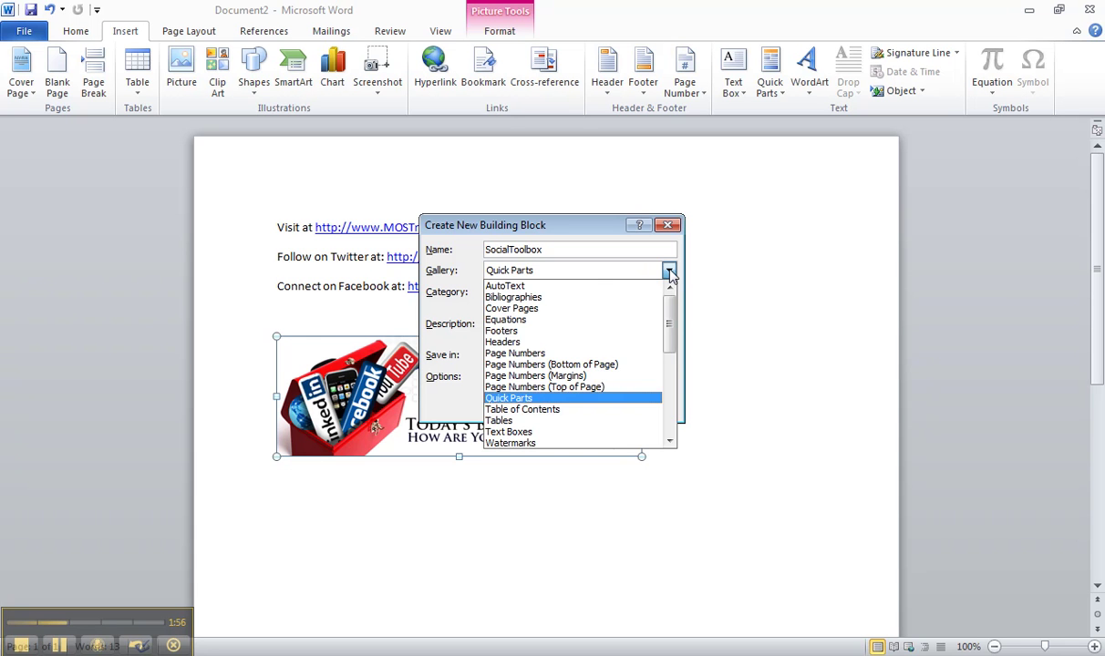
click(579, 292)
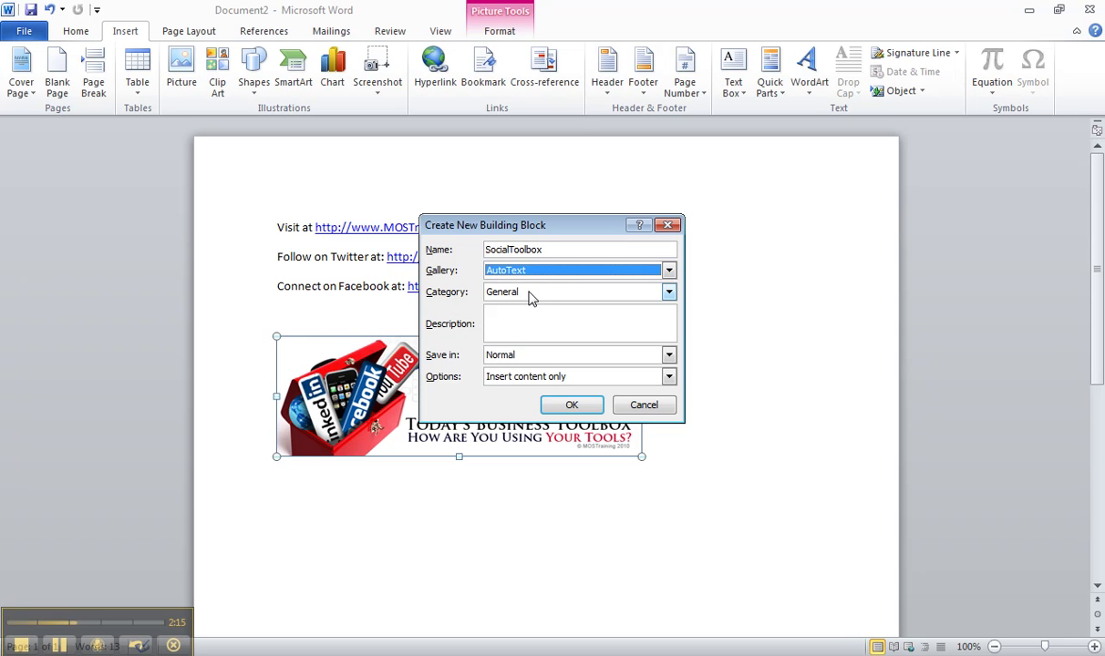
- Keep category General, save in Building Blocks with Insert content only, and confirm the entry
click(669, 293)
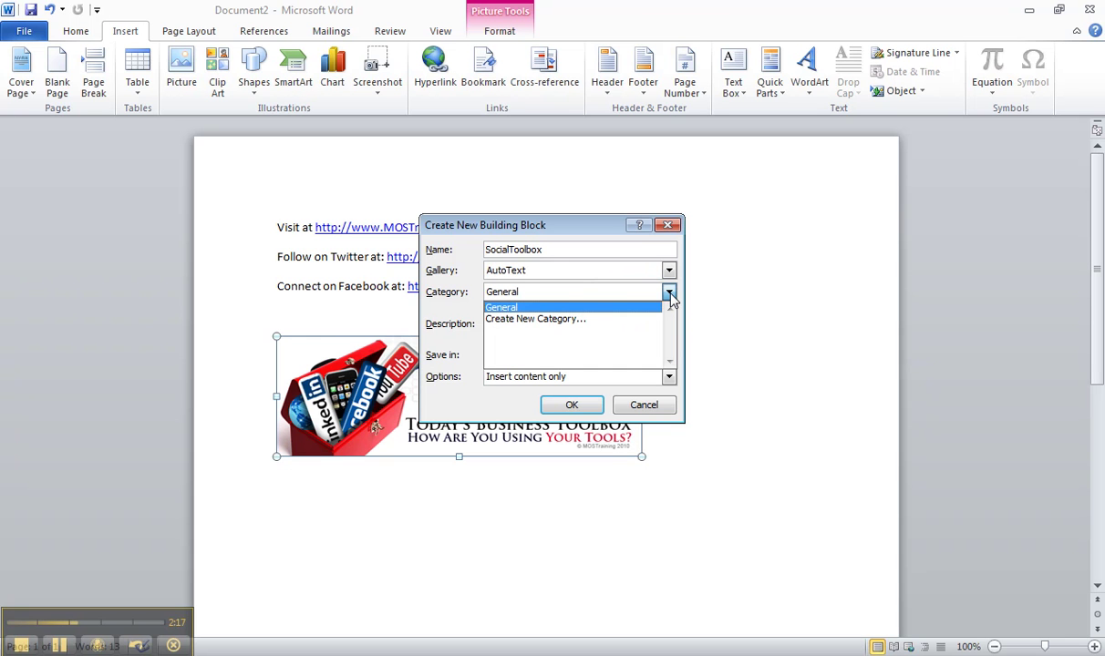
click(670, 296)
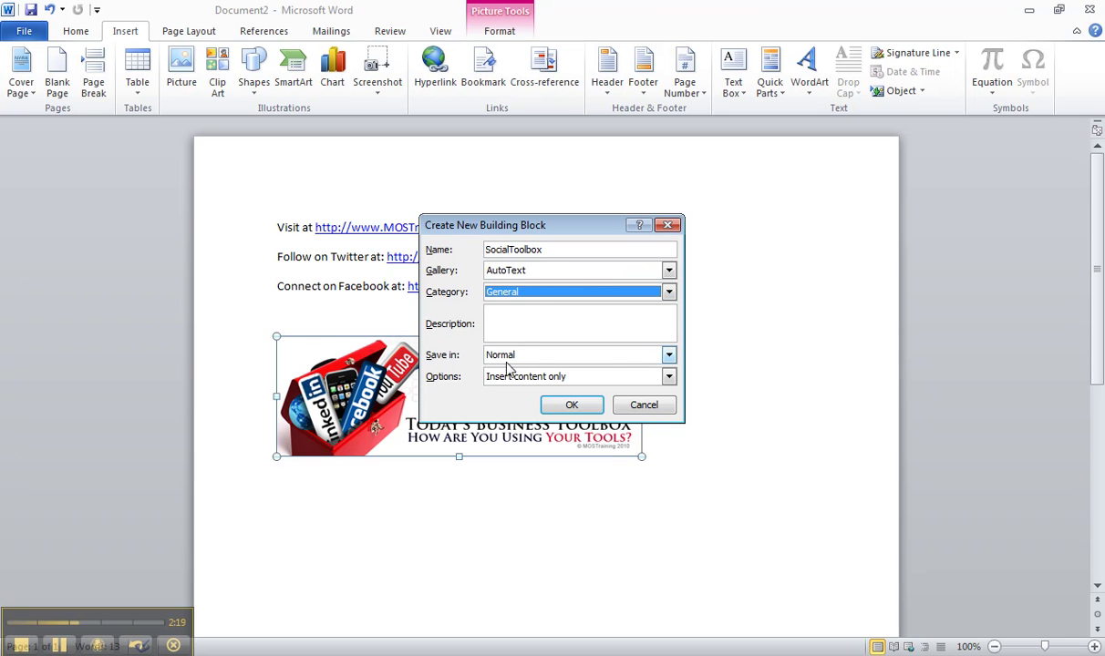
click(668, 355)
click(590, 384)
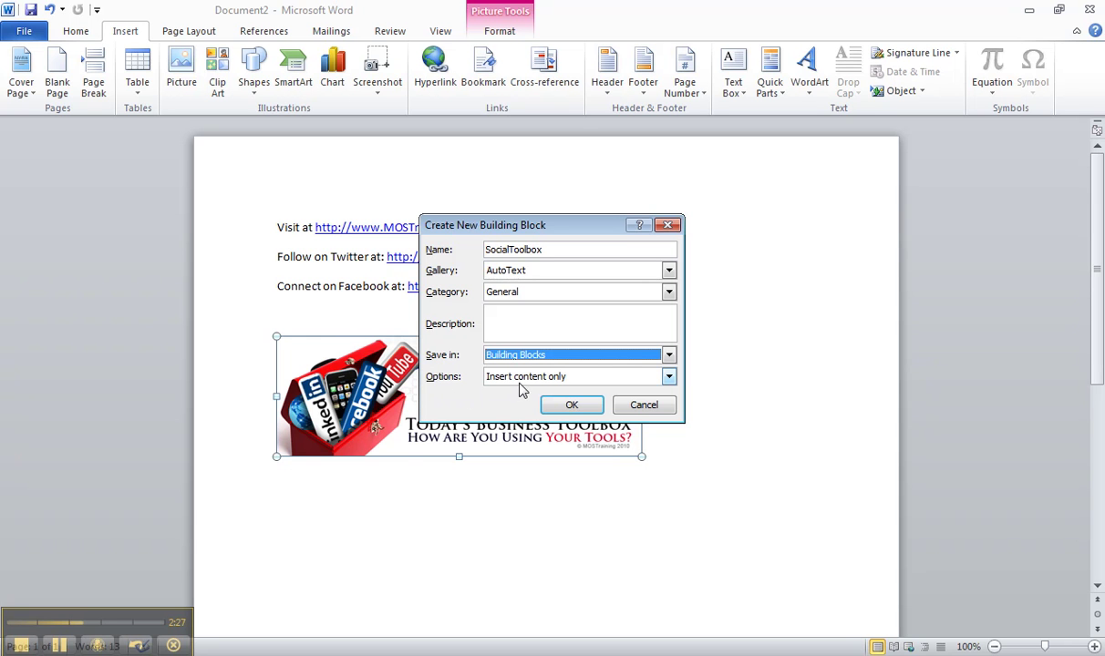
click(670, 377)
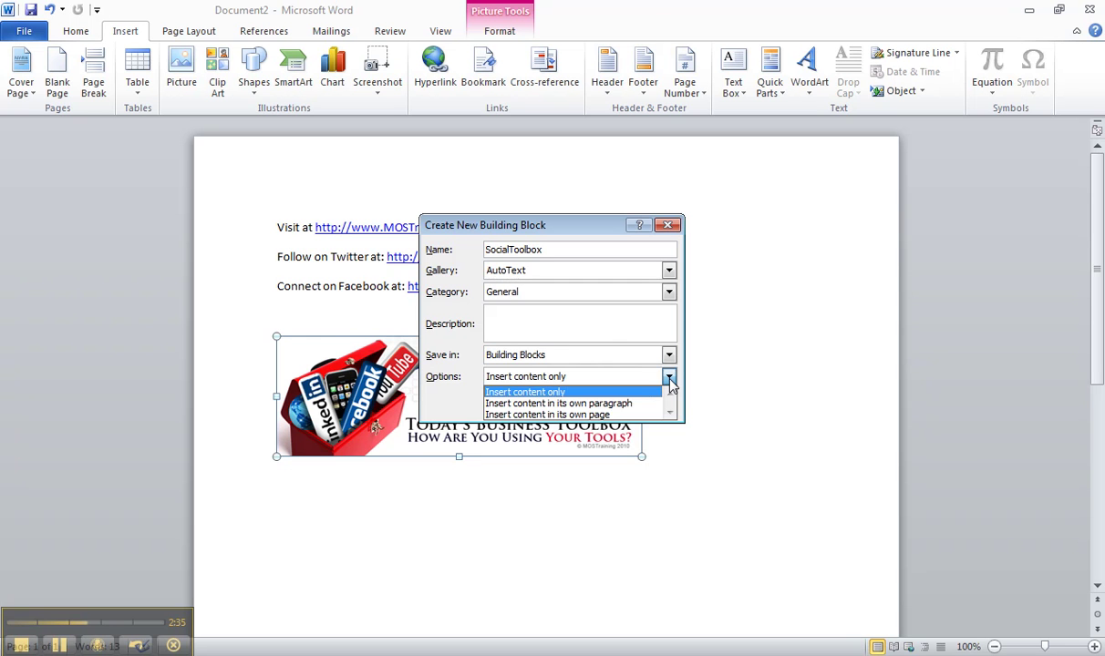
click(622, 393)
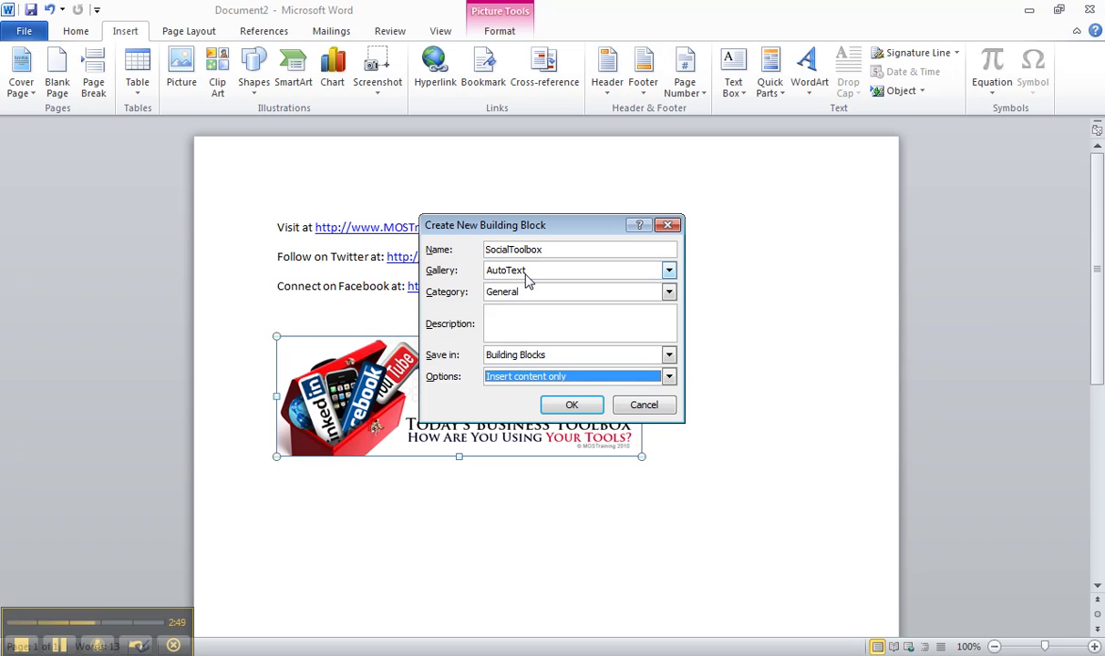
click(569, 405)
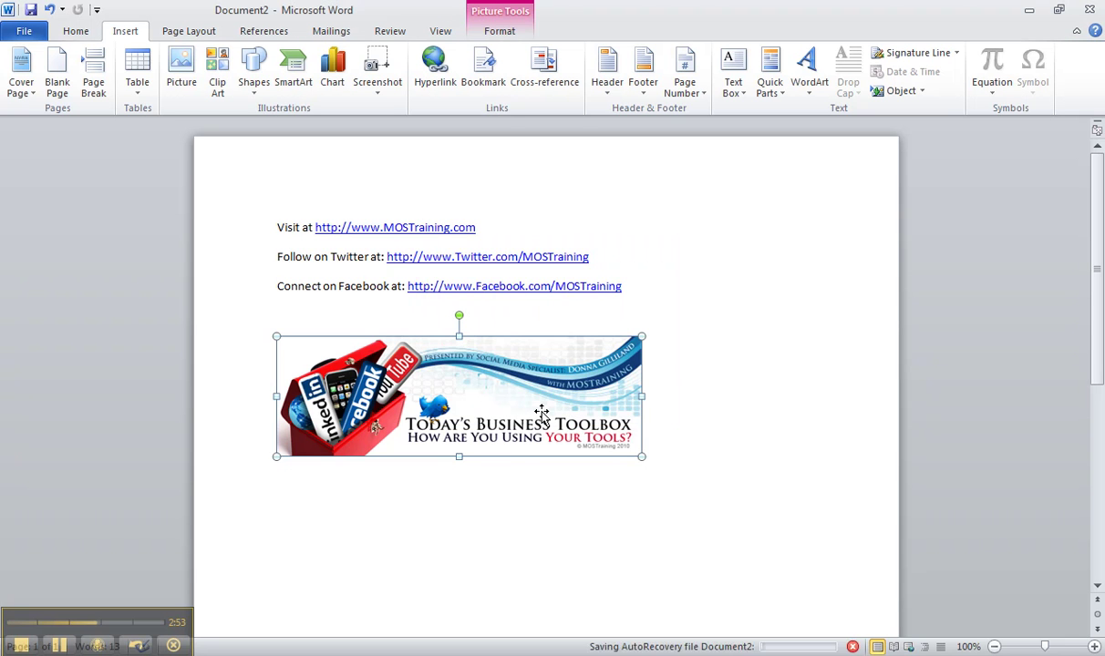
- Delete the logo picture and open Word Options on the Quick Access Toolbar page
key(Delete)
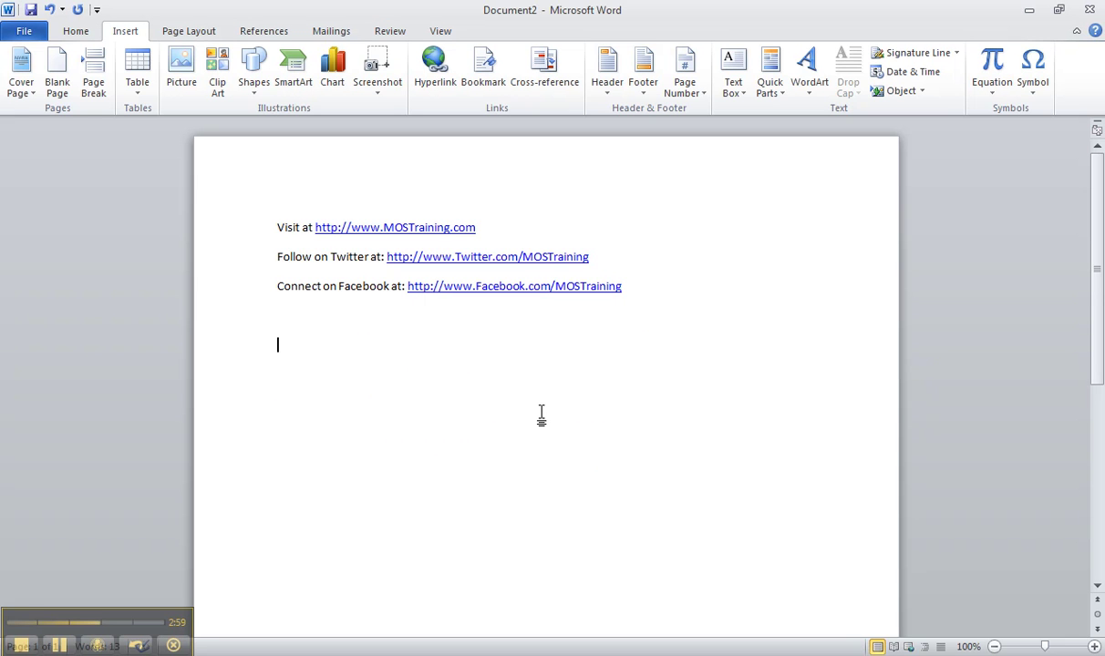
click(97, 11)
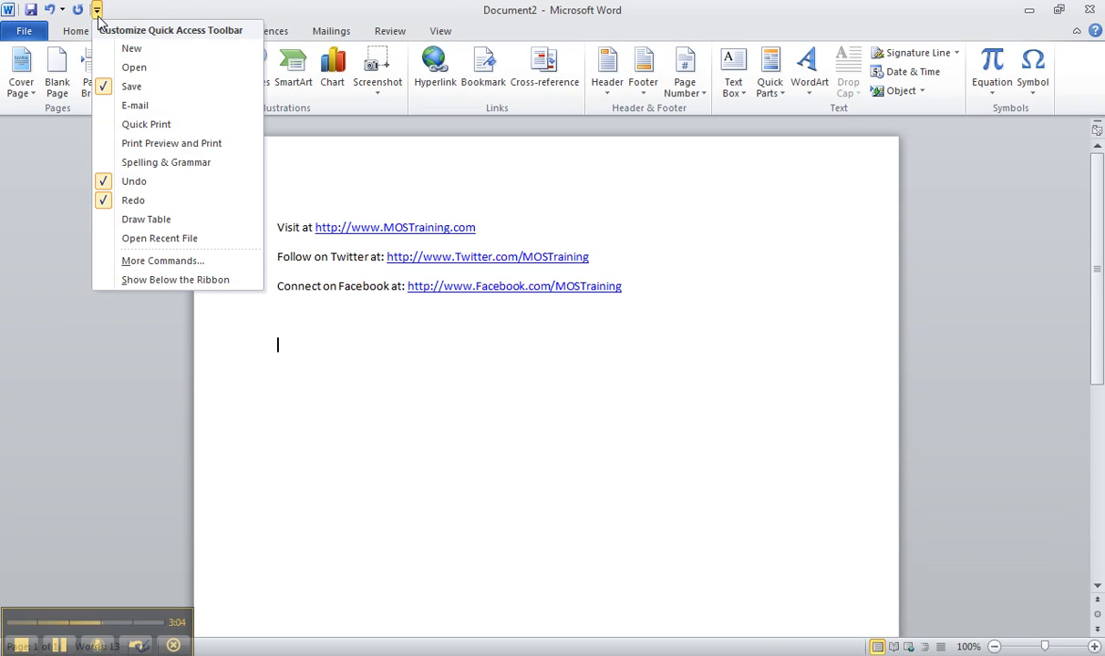
click(151, 264)
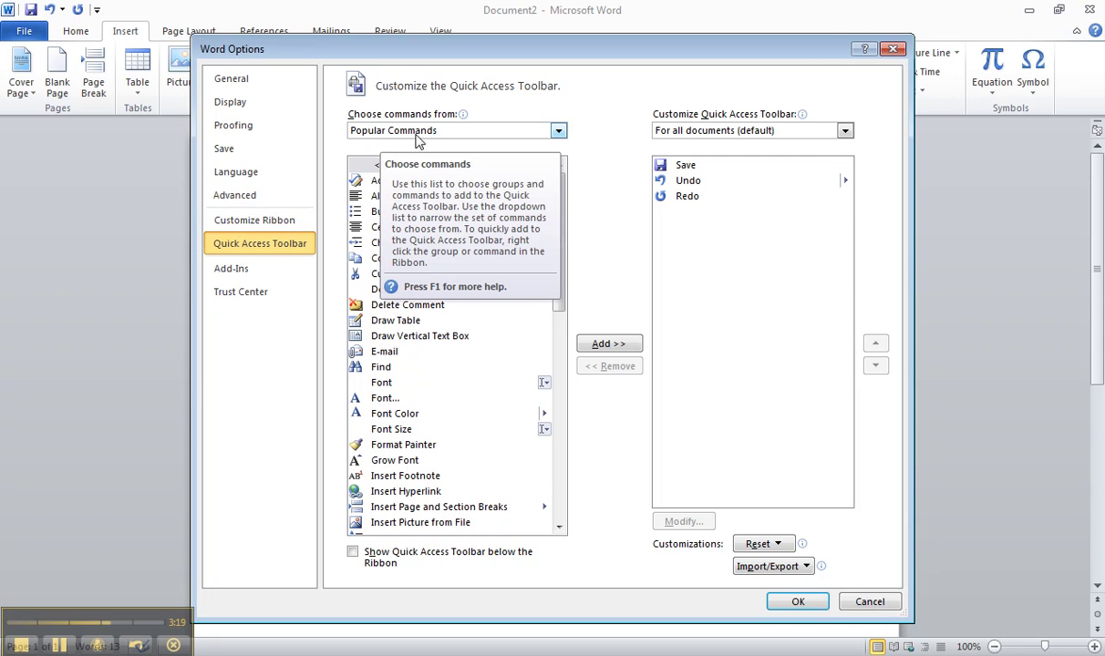
- Show All Commands, add AutoText to the Quick Access Toolbar, and apply the change
click(556, 130)
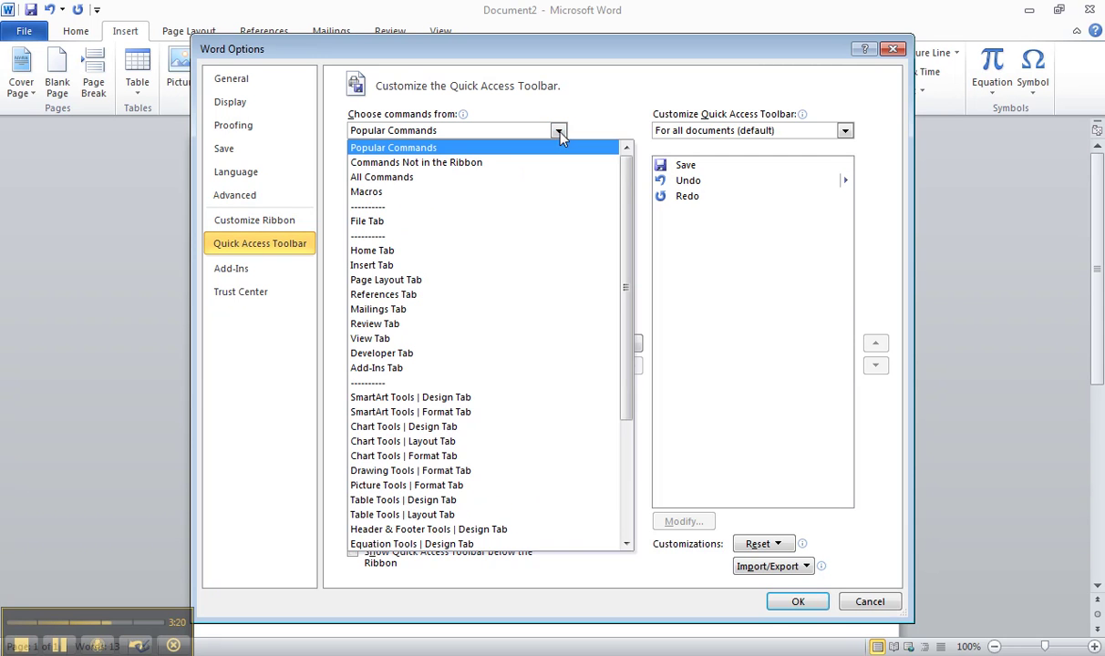
click(379, 177)
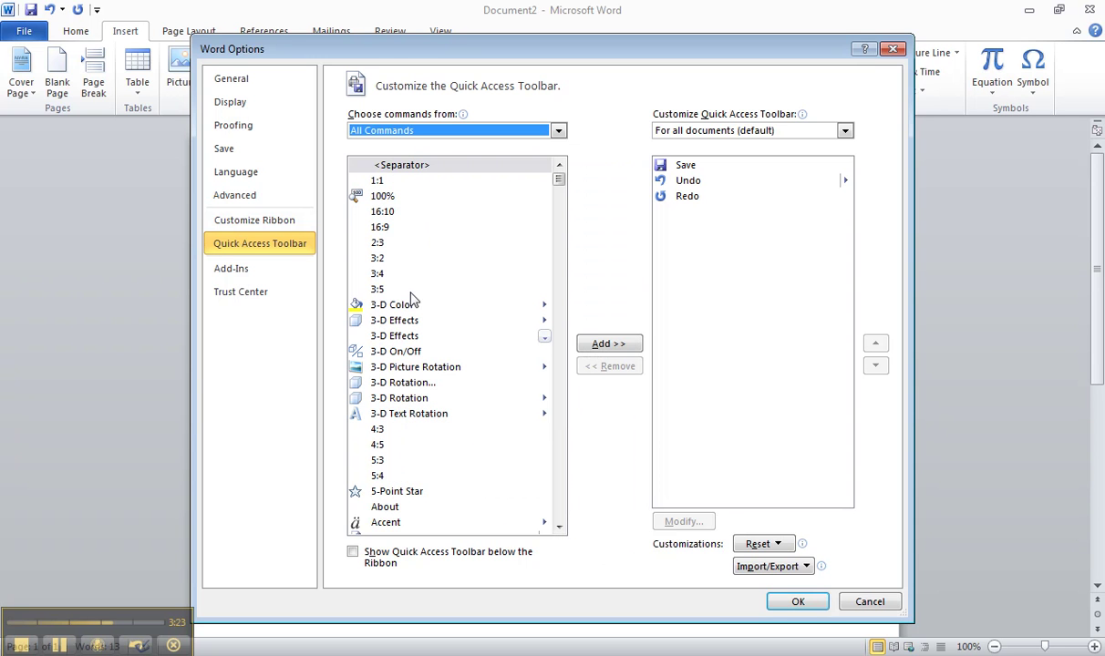
click(406, 383)
key(a)
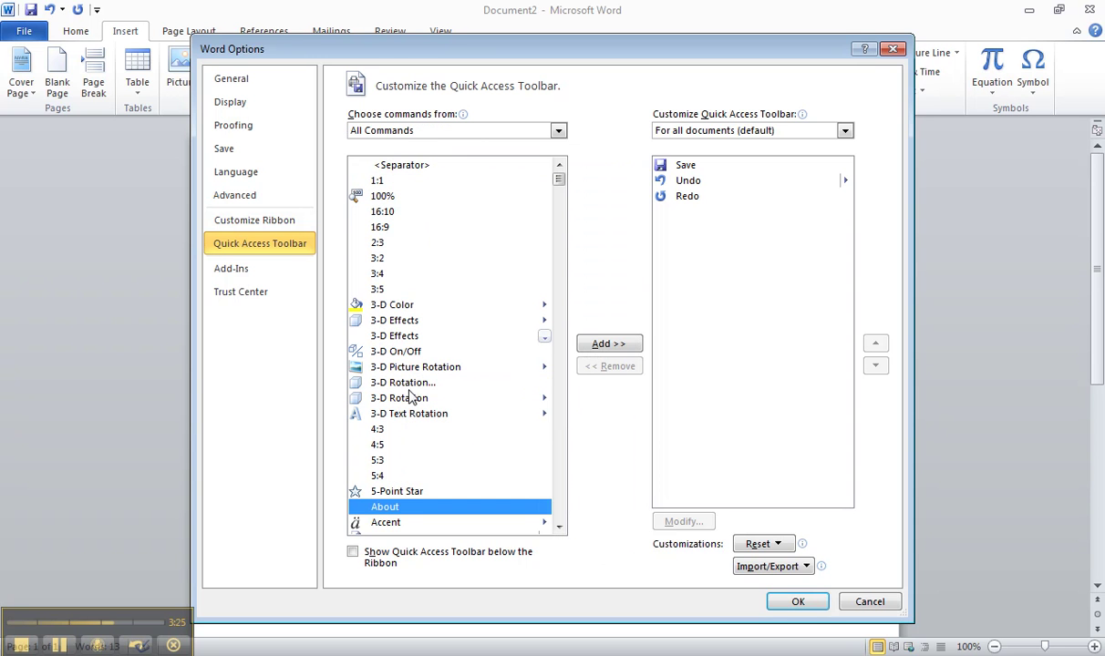
click(559, 527)
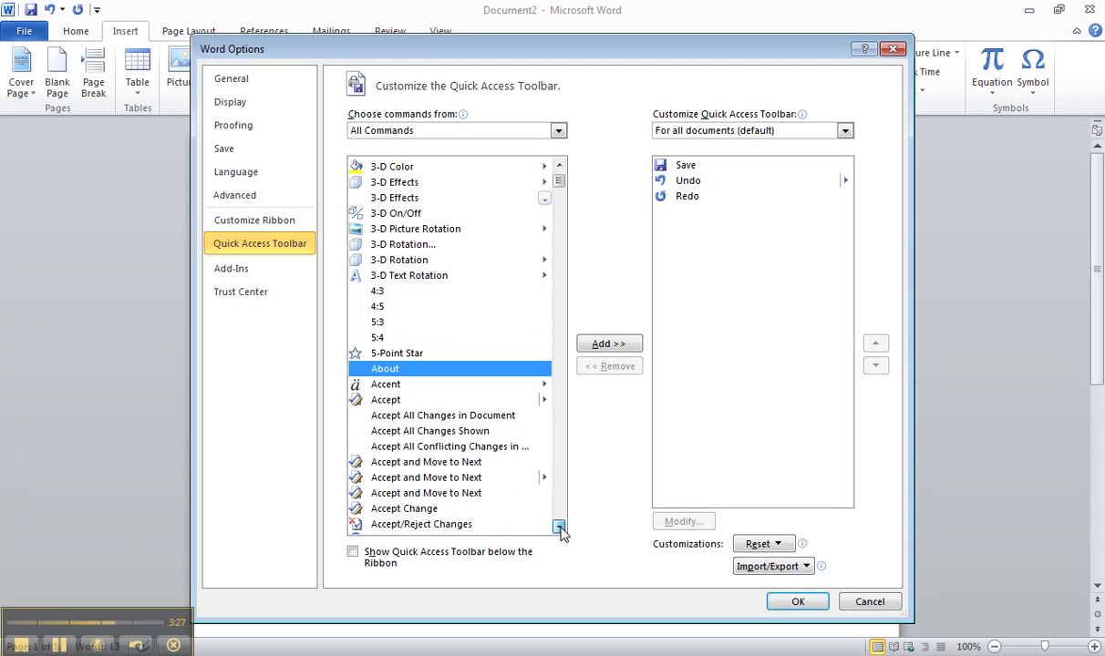
drag(559, 527, 562, 533)
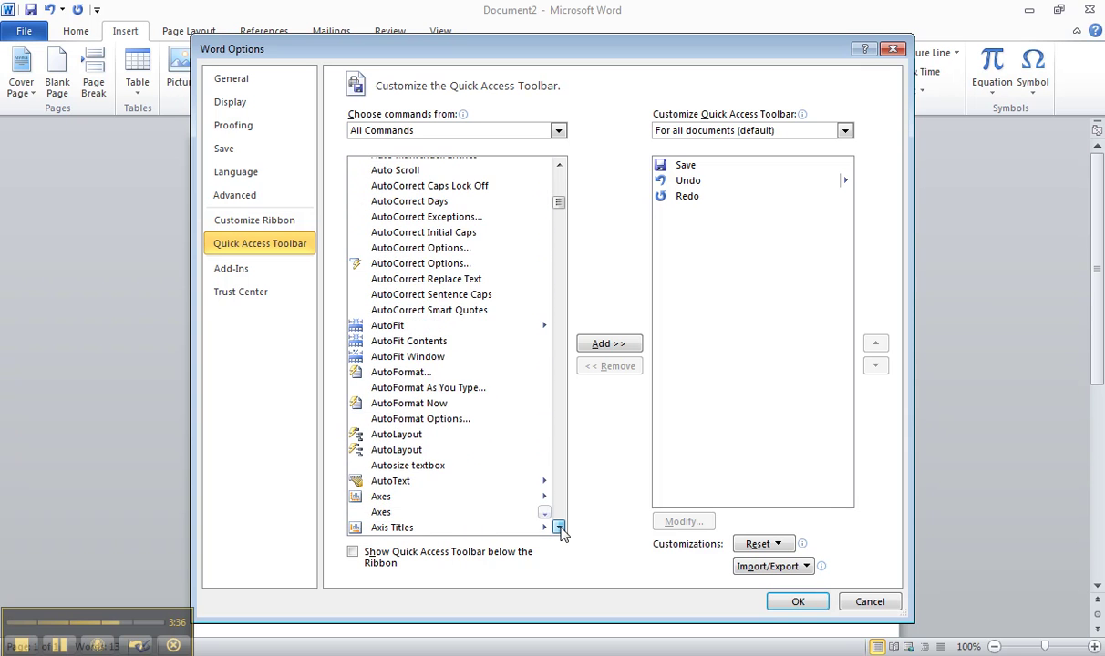
double_click(387, 484)
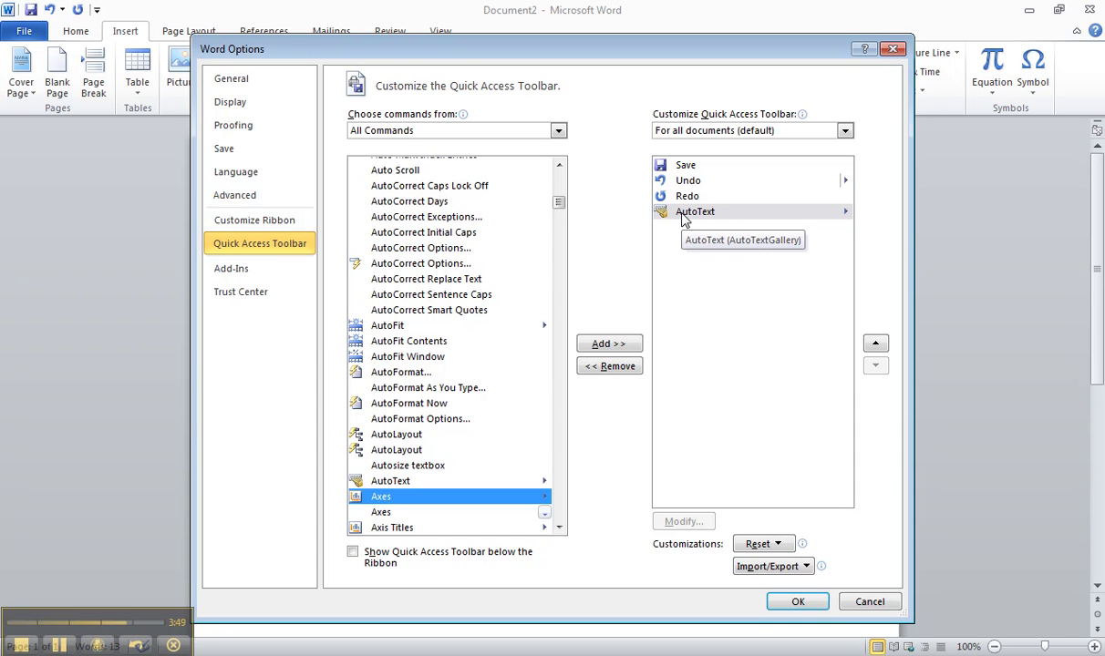
click(796, 603)
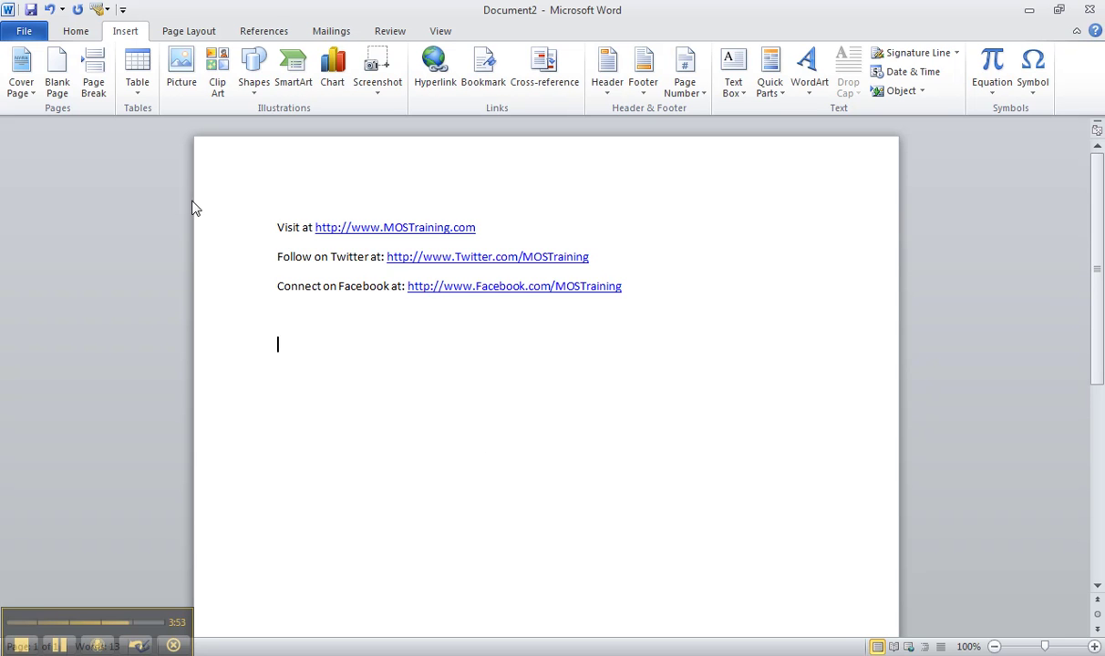
- Insert the SocialToolbox logo via the AutoText toolbar button below the three links
click(100, 20)
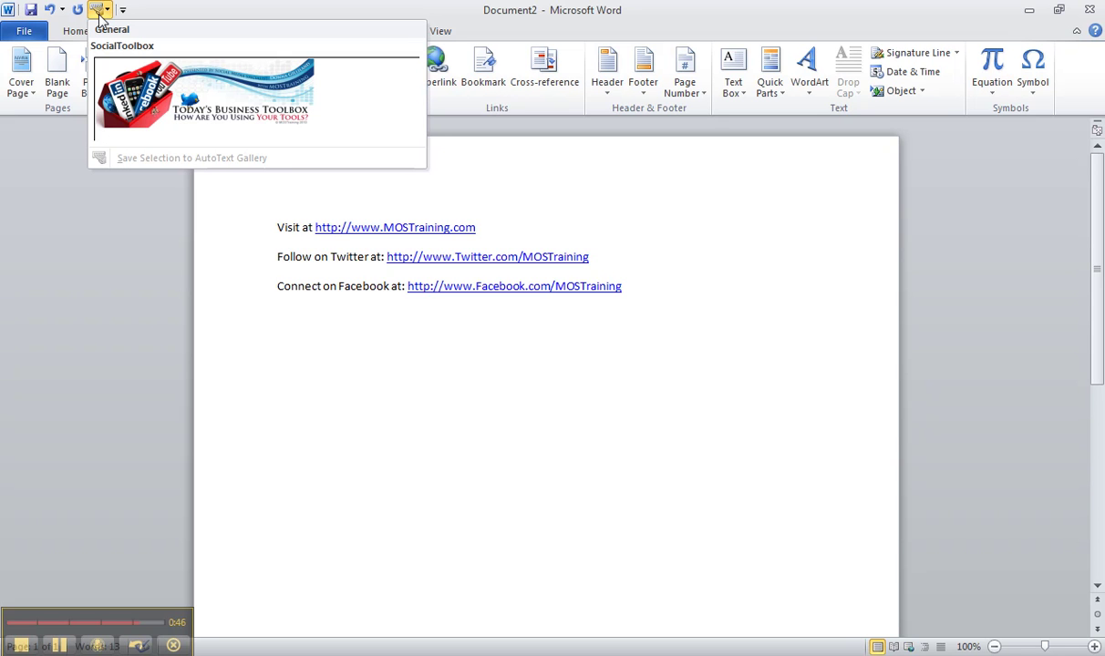
click(176, 89)
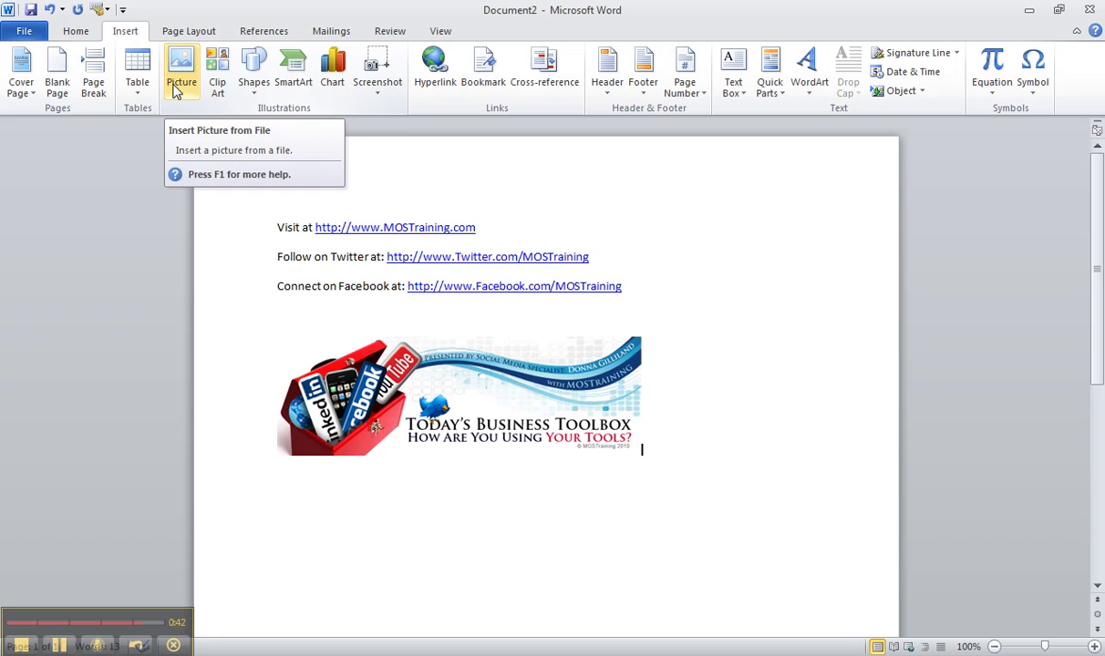